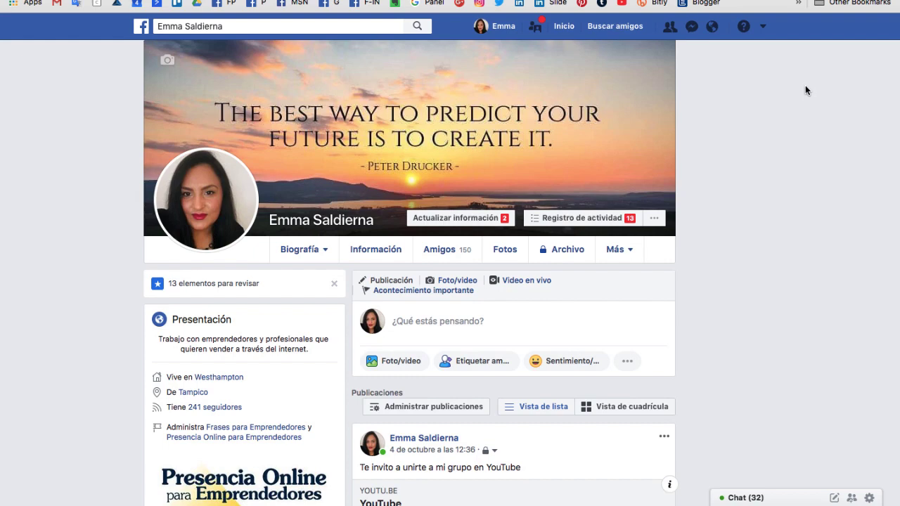
- Go to the home feed and open the "Crear un marco" page in the Explorar section
click(563, 29)
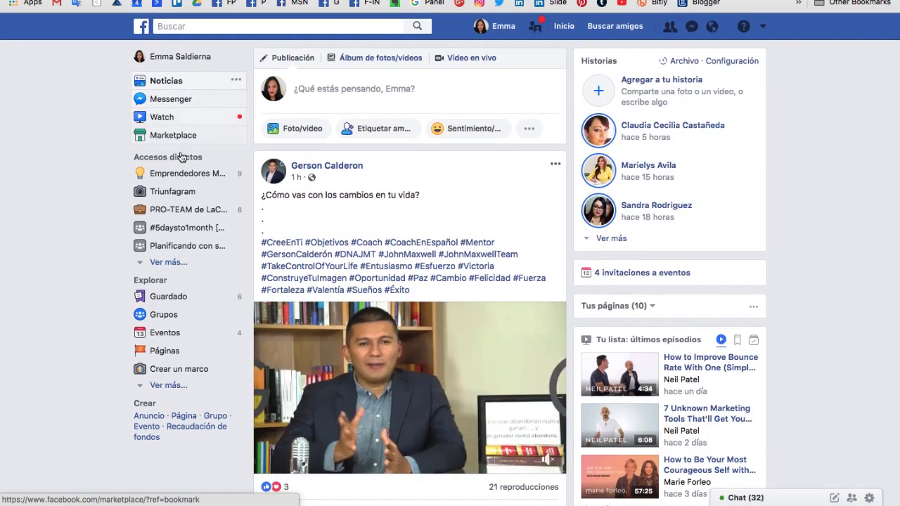
click(168, 372)
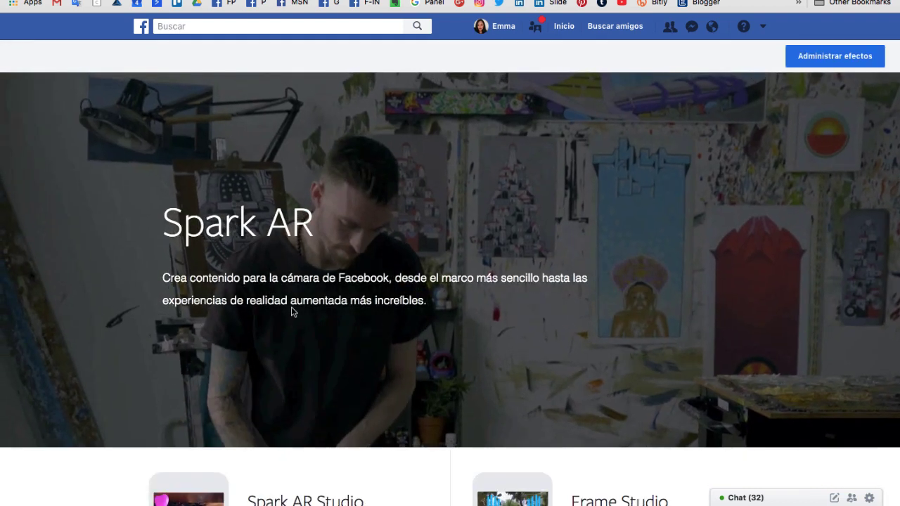
- Review the Spark AR page and its descriptions of Spark AR Studio and Frame Studio
scroll(294, 311, down, 5)
scroll(293, 311, up, 5)
scroll(292, 311, down, 3)
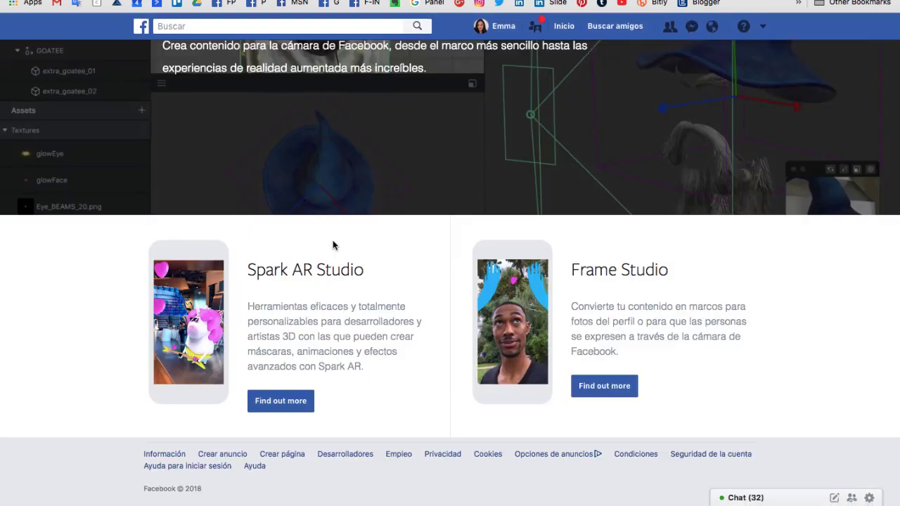
scroll(329, 231, up, 1)
scroll(330, 232, down, 1)
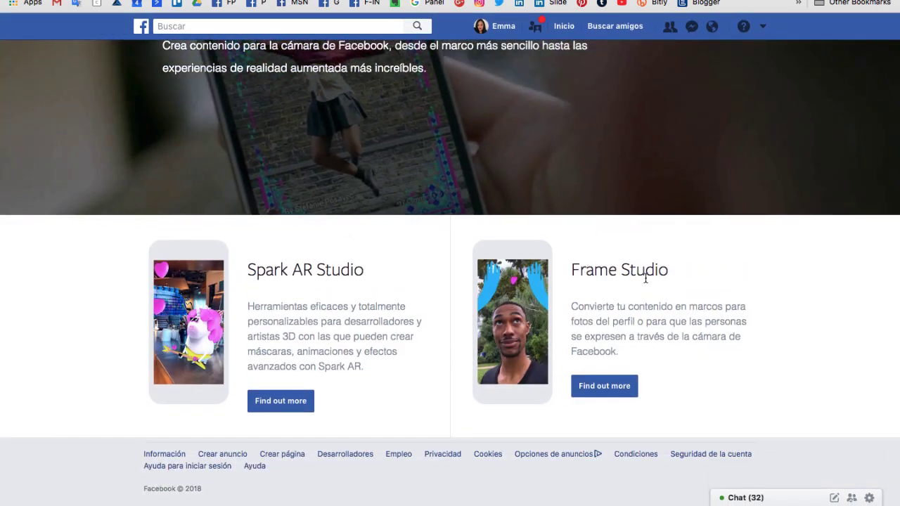
scroll(664, 181, up, 4)
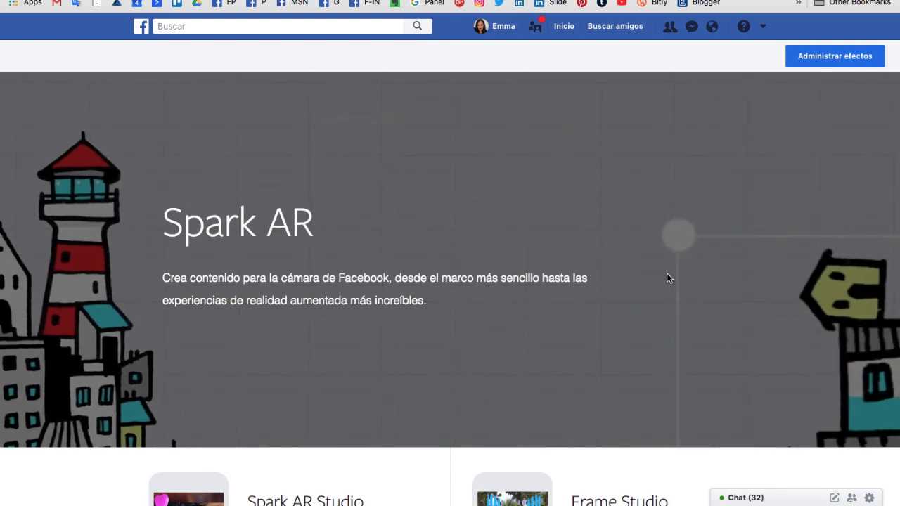
scroll(666, 272, down, 5)
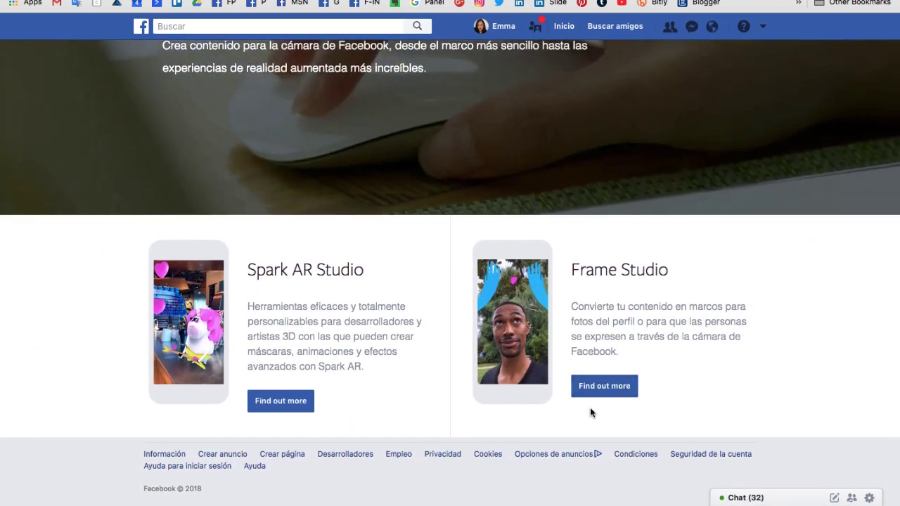
scroll(592, 412, up, 5)
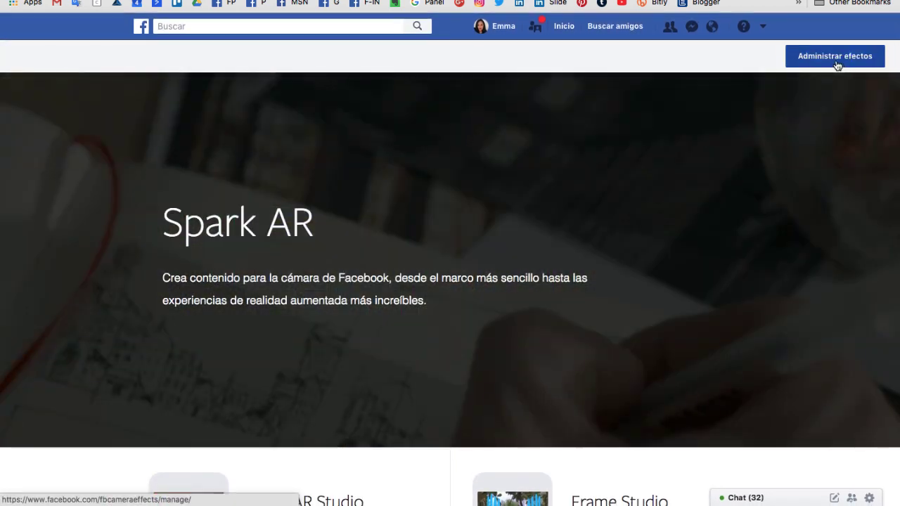
- Open the effects manager and switch the active account to the page "Pagina de pruebas"
click(835, 61)
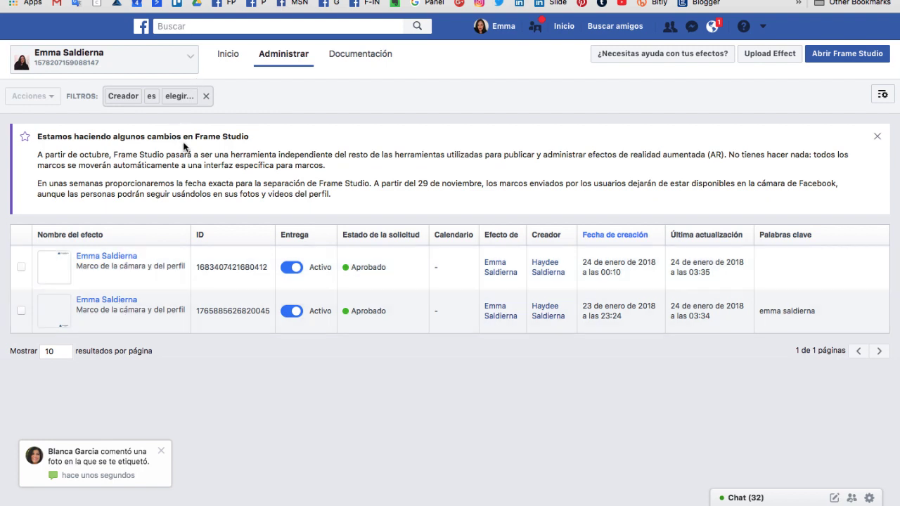
click(184, 59)
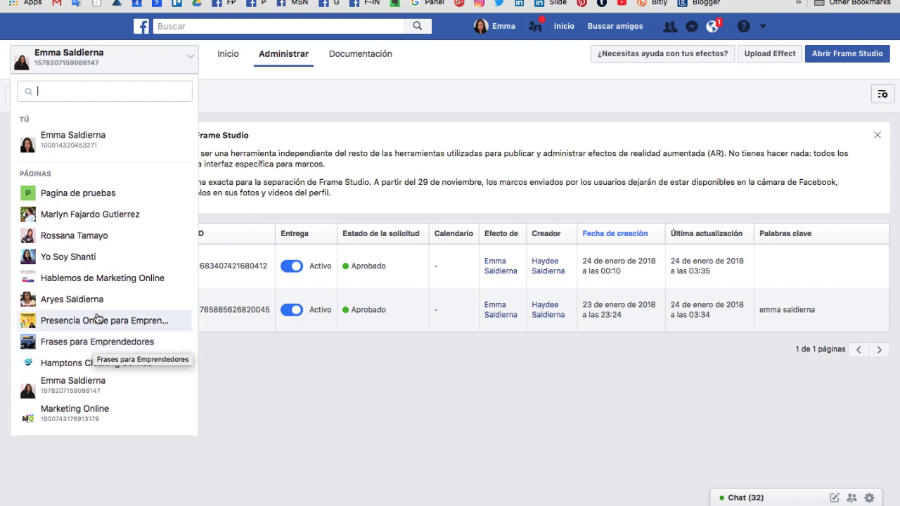
click(78, 194)
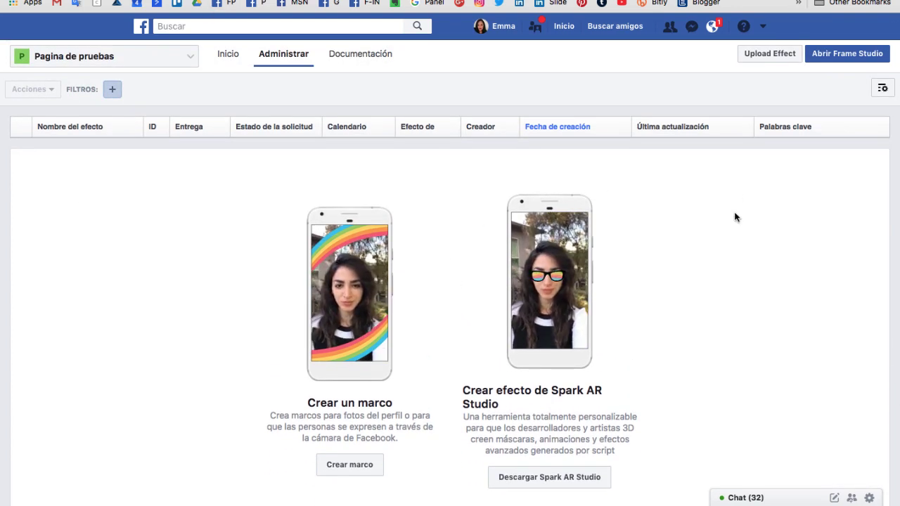
- Start creating a new frame for Pagina de pruebas and continue past the introduction to the design stage
scroll(734, 217, down, 2)
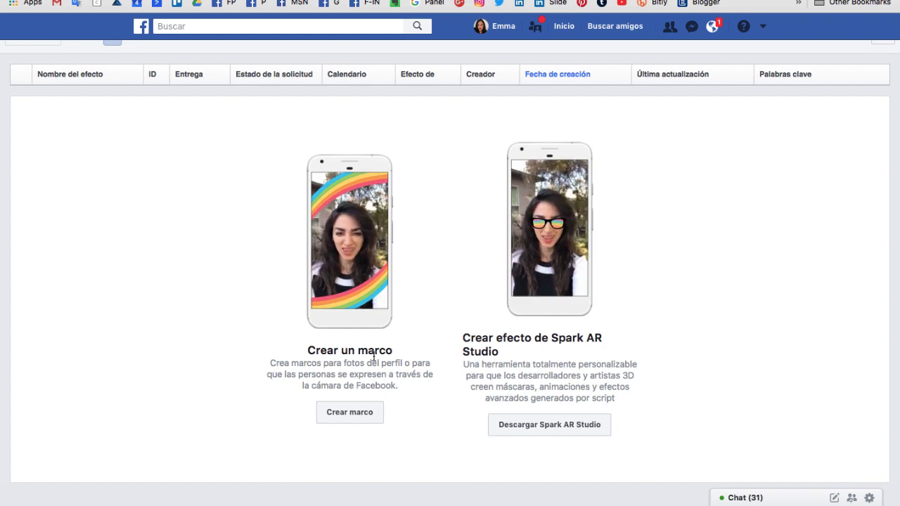
click(348, 416)
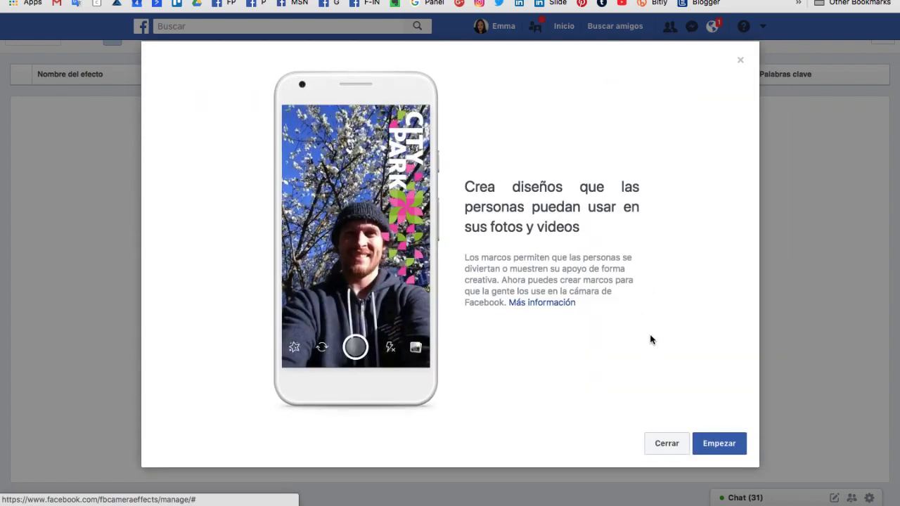
click(723, 444)
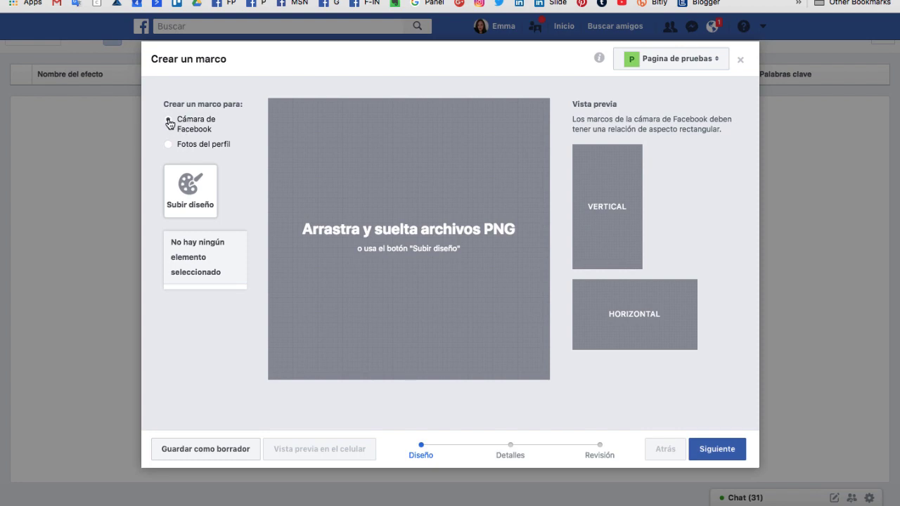
click(200, 192)
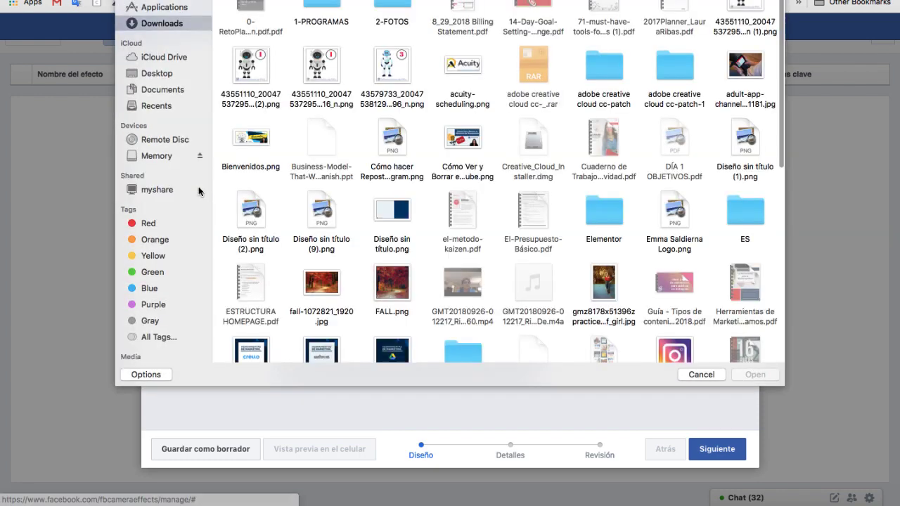
scroll(387, 179, down, 10)
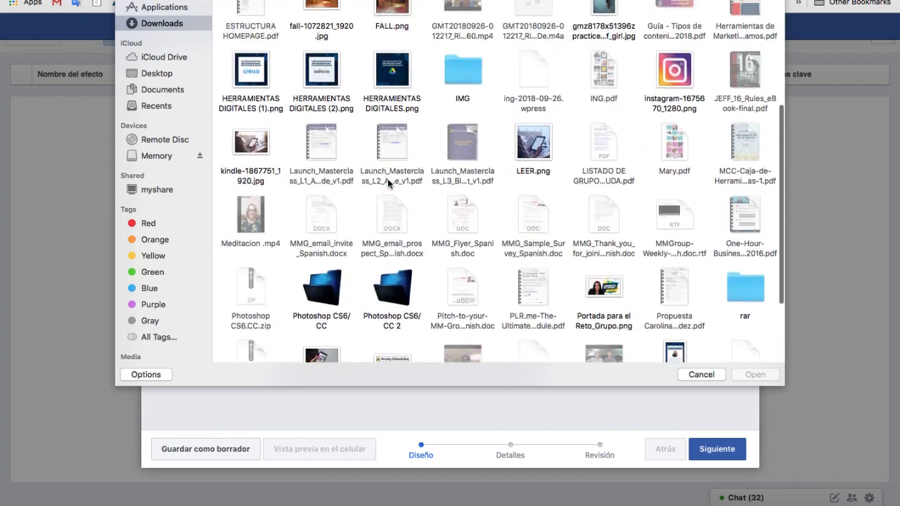
double_click(388, 178)
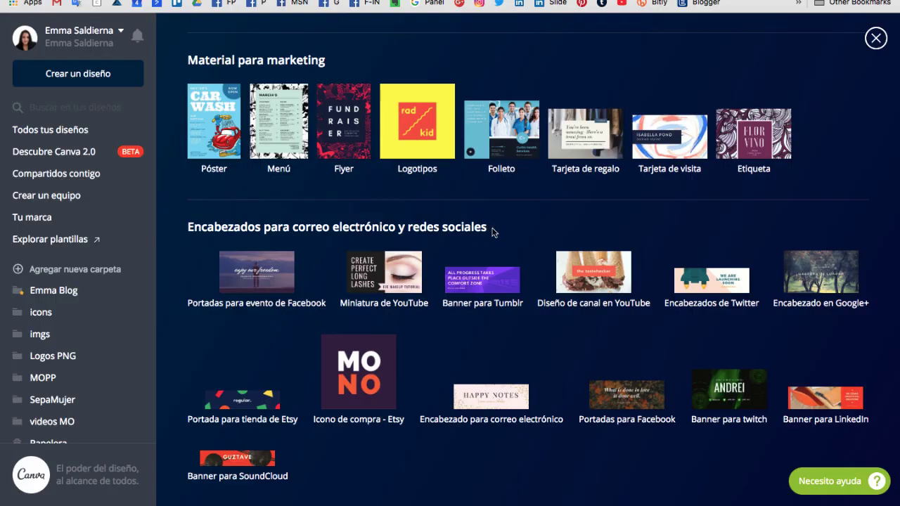
- In Canva, create a new 500 px × 500 px "Logotipos" design from the marketing materials
scroll(496, 224, up, 15)
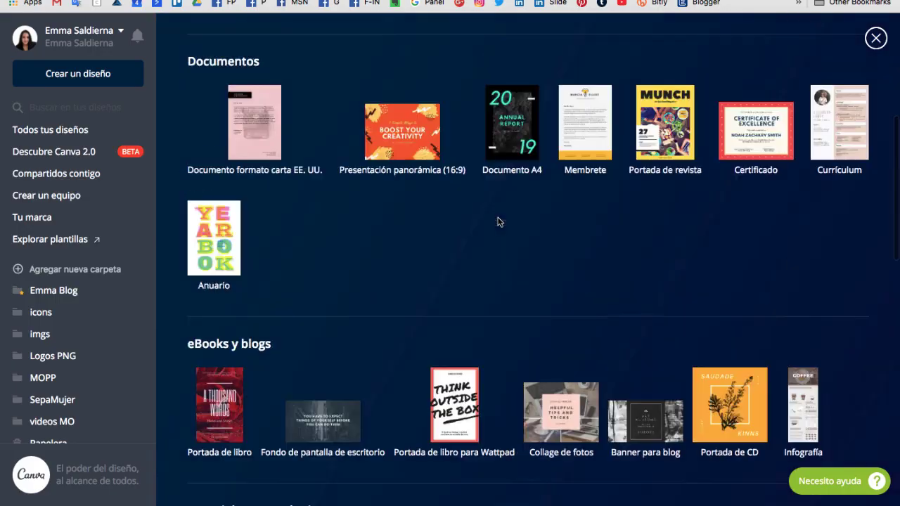
scroll(526, 211, down, 15)
scroll(526, 211, up, 5)
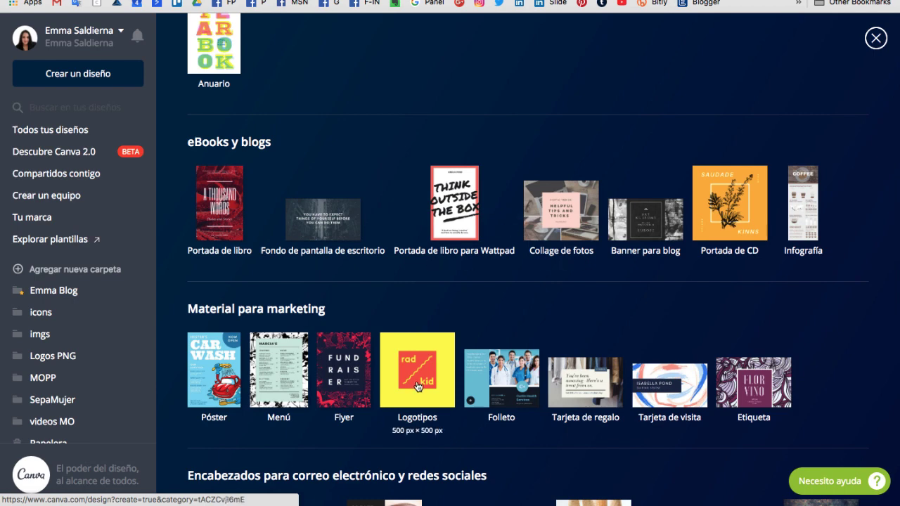
scroll(369, 225, down, 2)
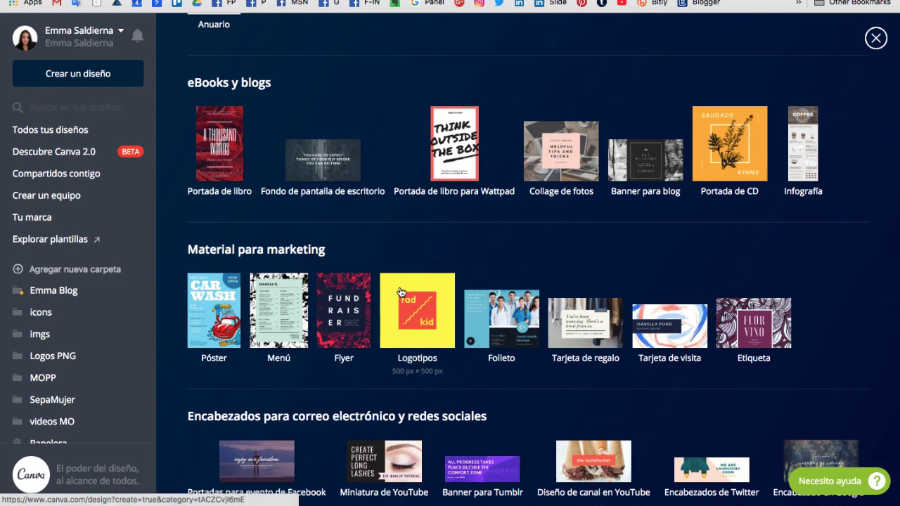
click(418, 311)
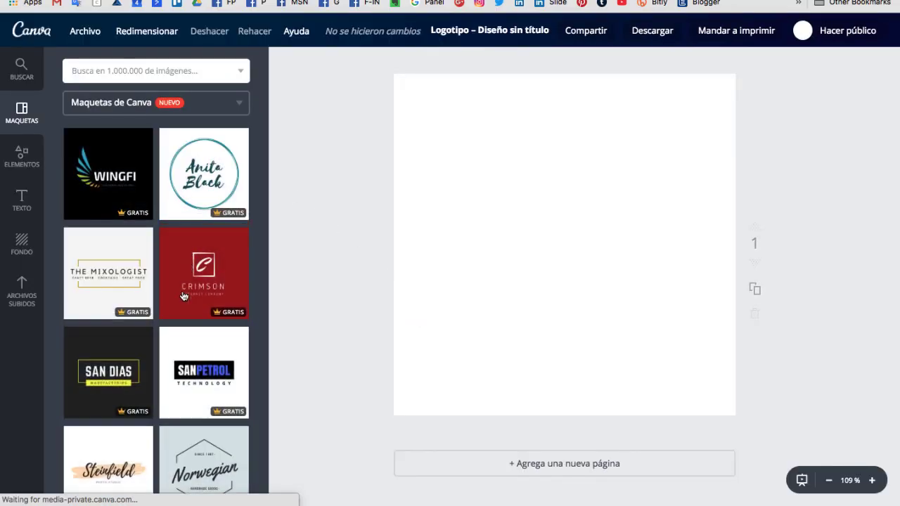
scroll(174, 358, down, 4)
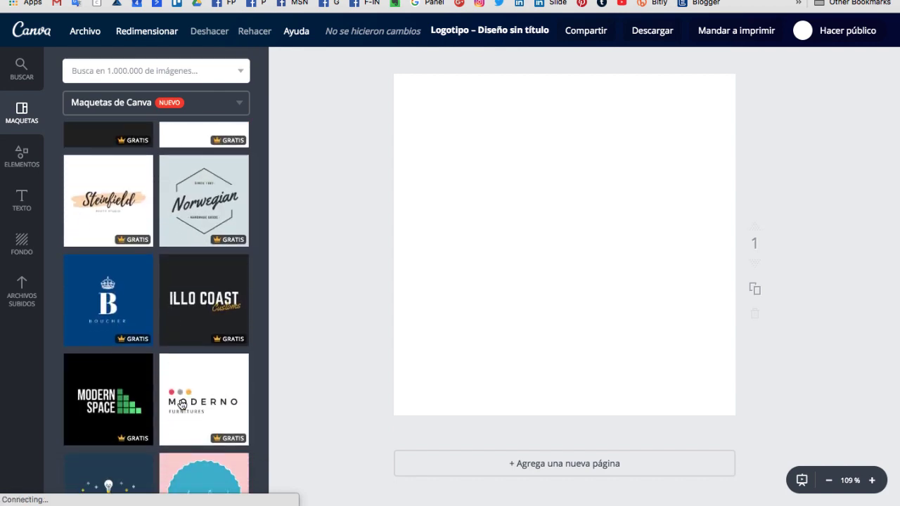
scroll(181, 405, down, 4)
scroll(184, 394, down, 1)
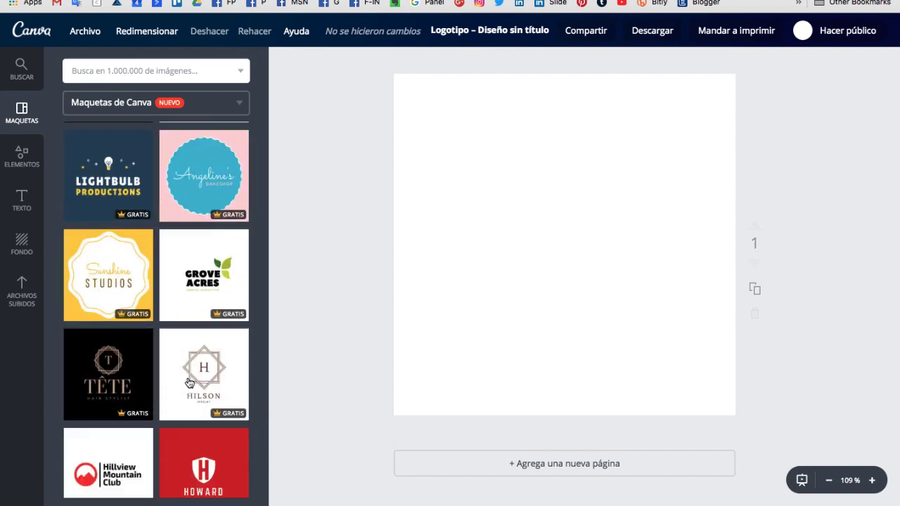
scroll(189, 383, up, 3)
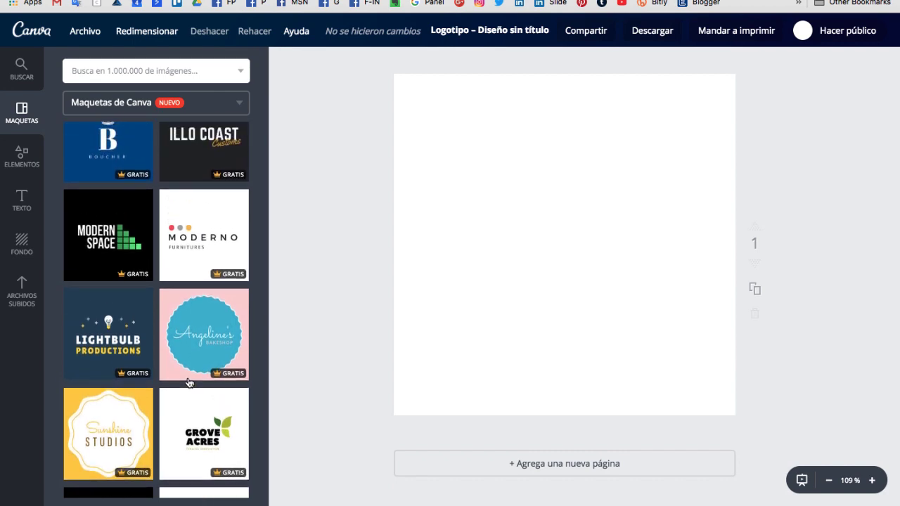
scroll(190, 383, up, 6)
- Place the plain blue triangle logo from the uploaded ES-LOGOS folder on the blank design
click(19, 298)
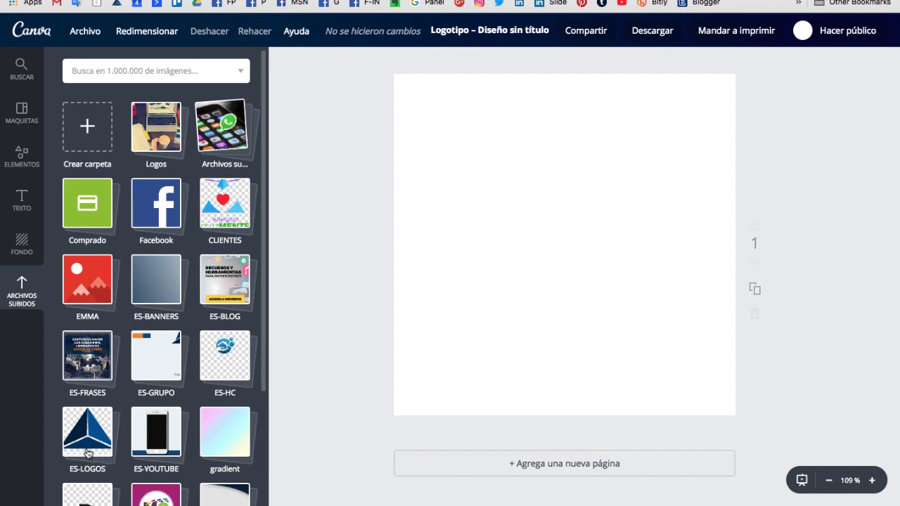
click(84, 457)
scroll(113, 303, down, 5)
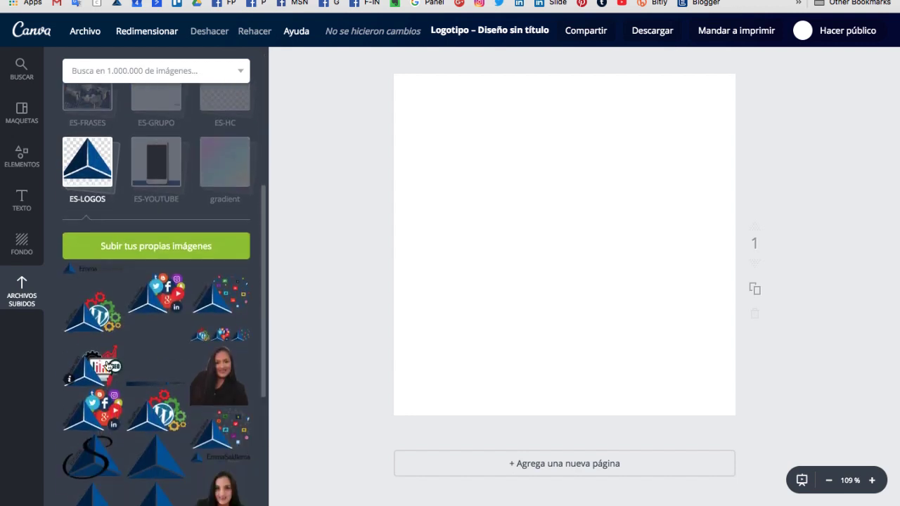
click(157, 298)
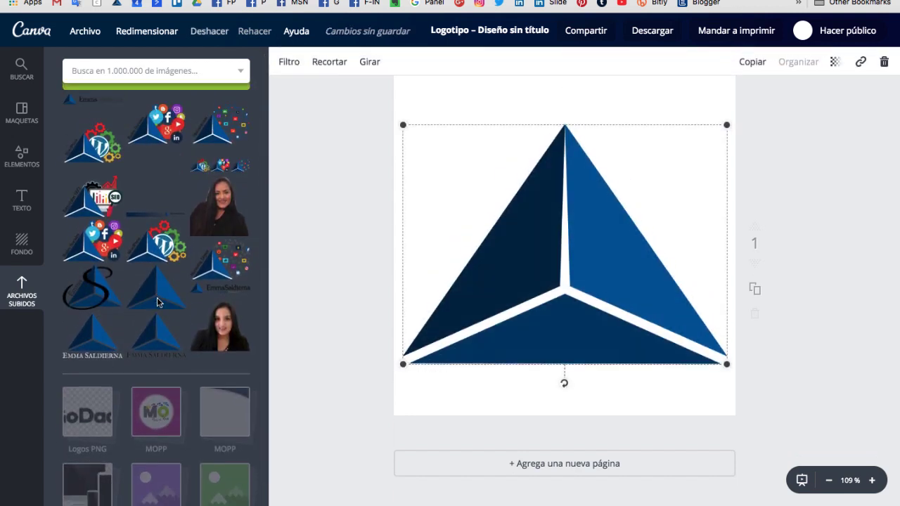
click(844, 149)
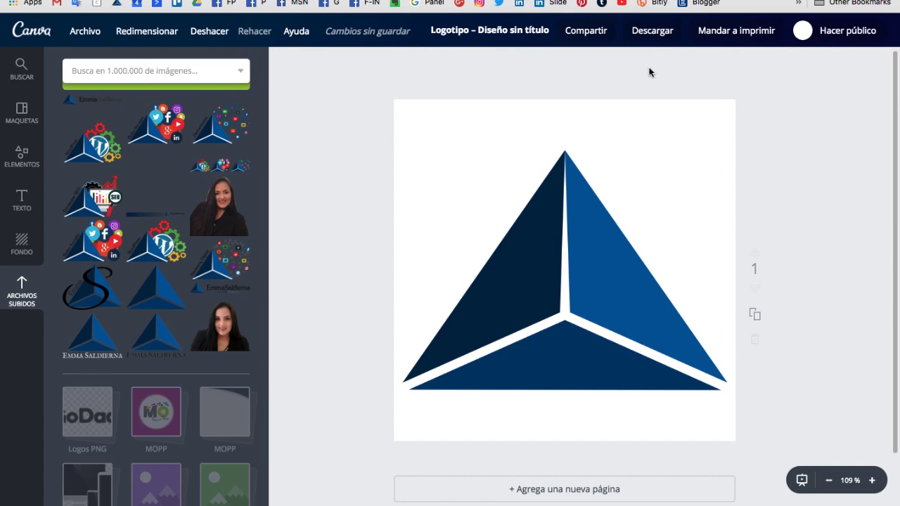
- Download the logo design as a PNG with a transparent background (Fondo transparente)
click(650, 34)
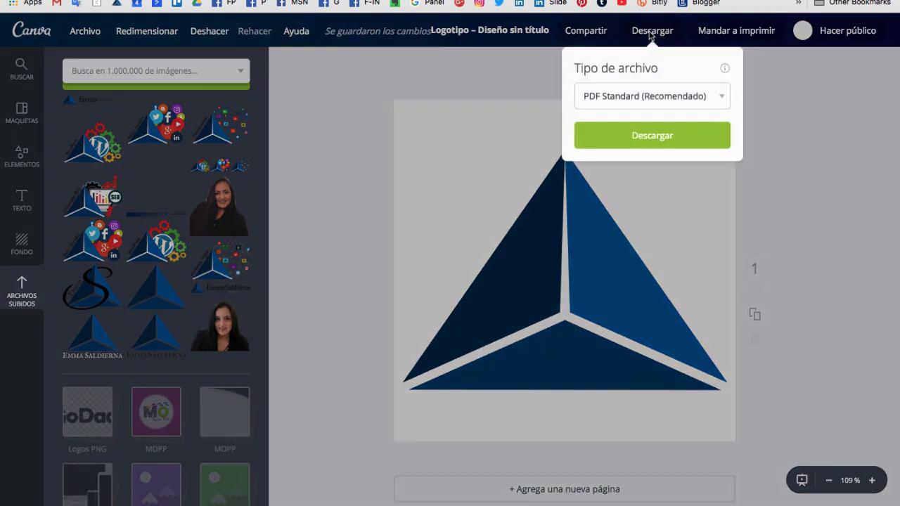
click(685, 92)
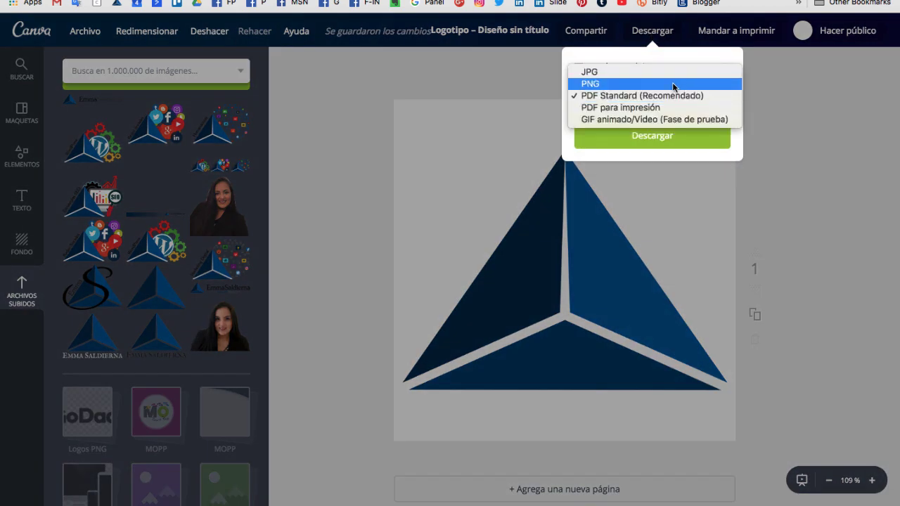
click(607, 85)
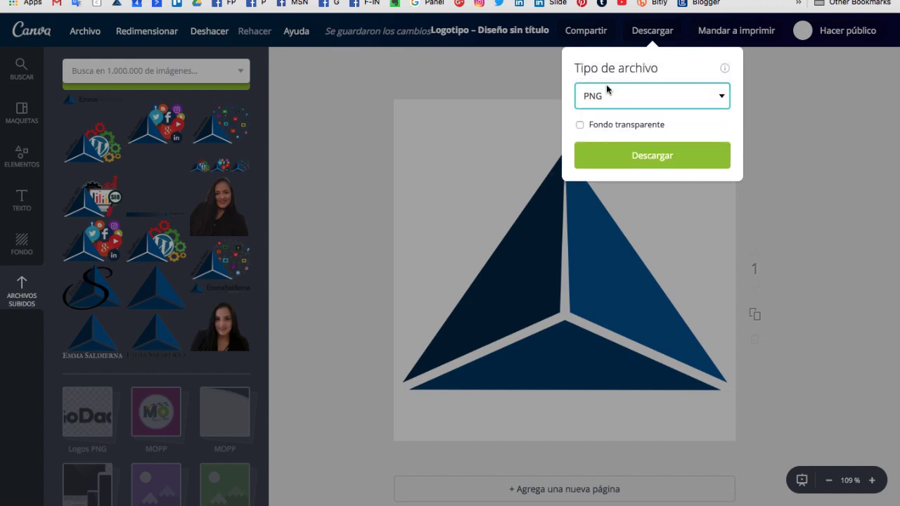
click(580, 127)
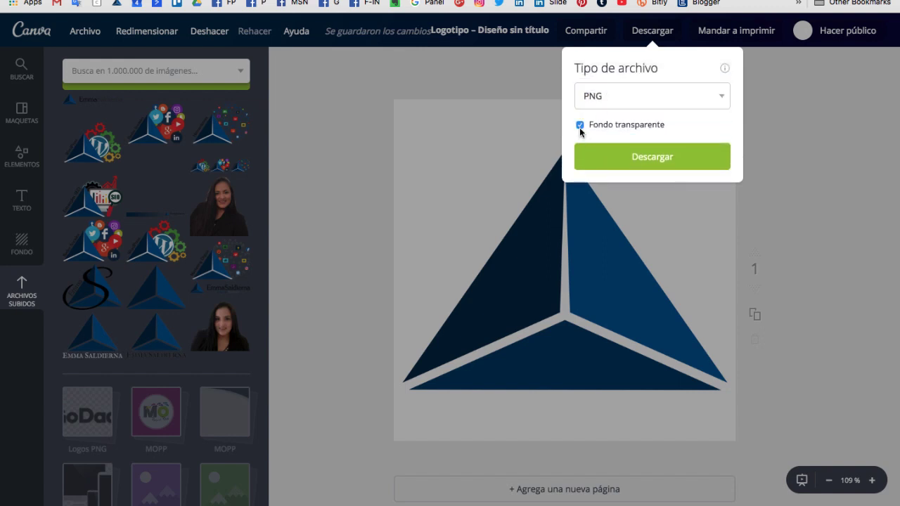
click(631, 156)
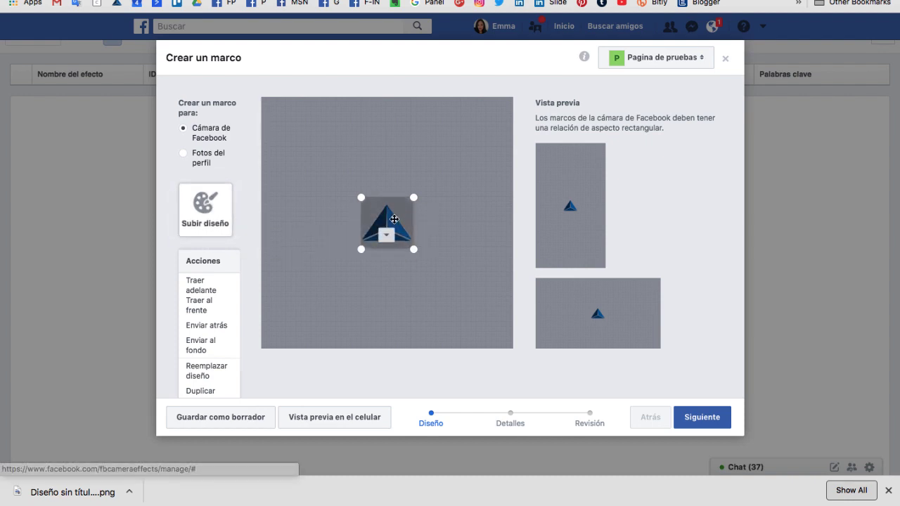
- In Facebook's frame editor, move the uploaded triangle logo to the canvas's upper-right corner and open its options
drag(390, 224, 490, 125)
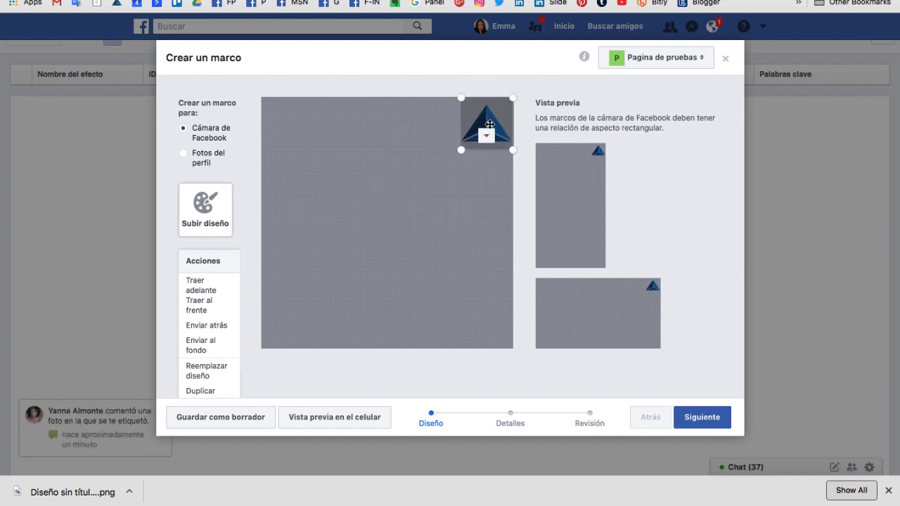
click(466, 189)
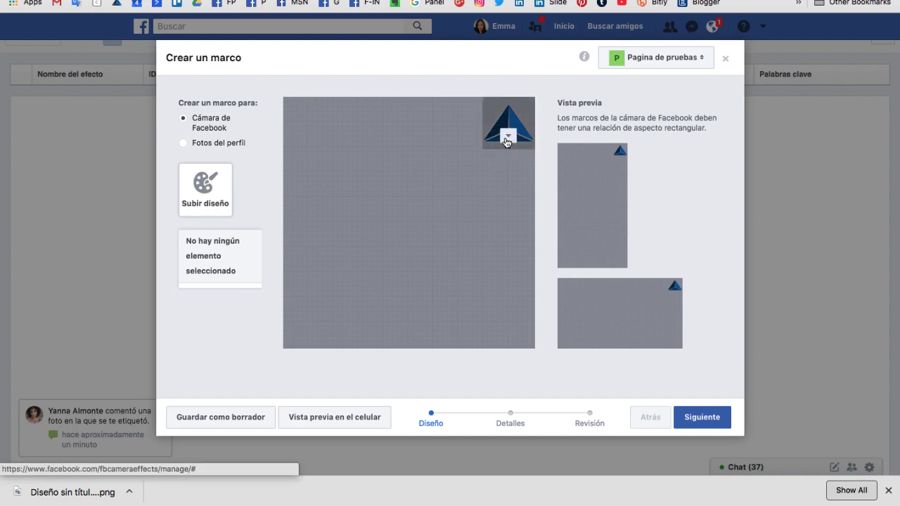
click(507, 142)
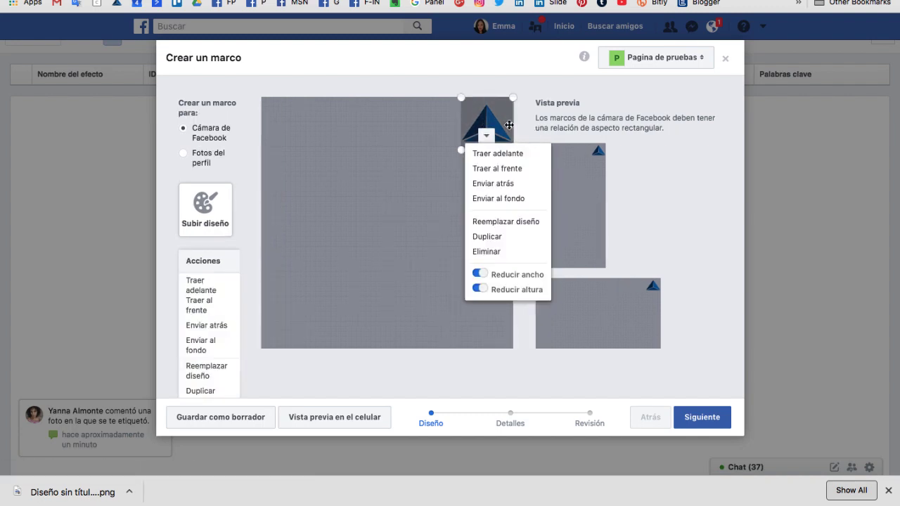
- Try the logo near the canvas's lower-right corner and check its placement in the vertical and horizontal phone previews
drag(484, 125, 483, 328)
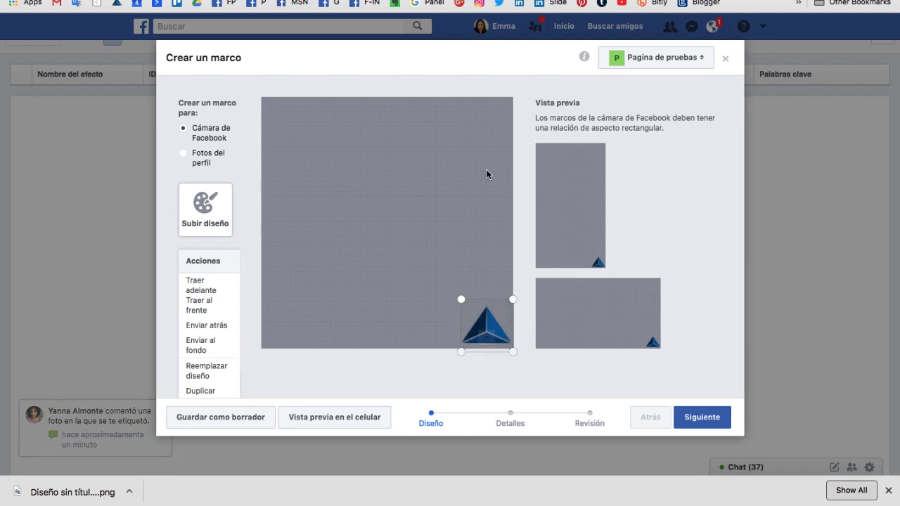
mouse_move(587, 215)
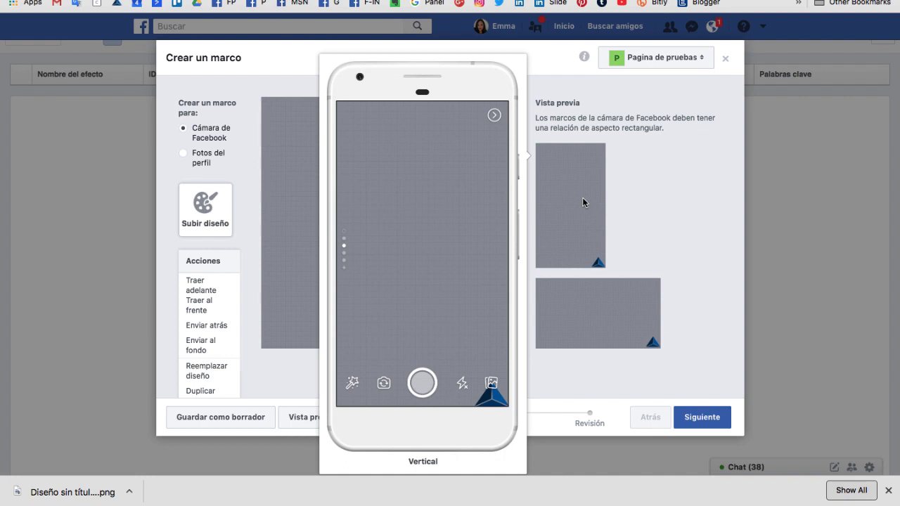
mouse_move(605, 326)
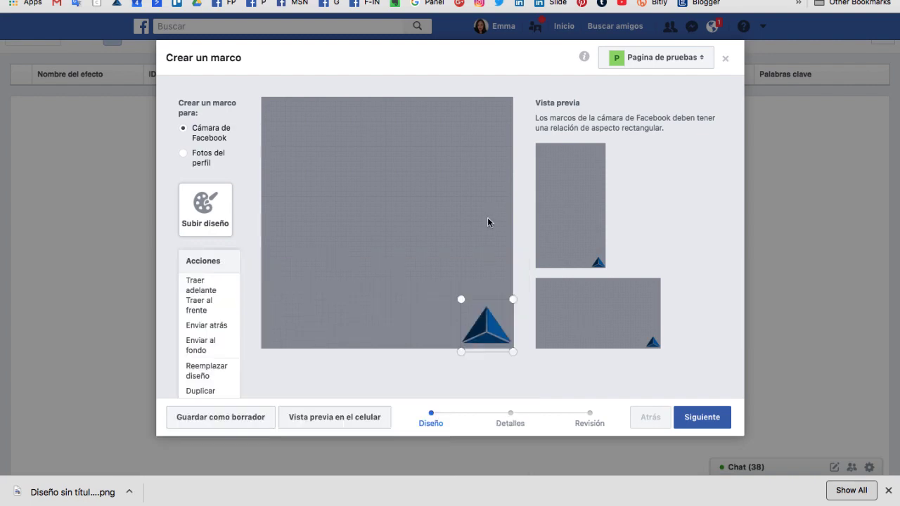
click(485, 329)
drag(485, 329, 476, 322)
mouse_move(594, 304)
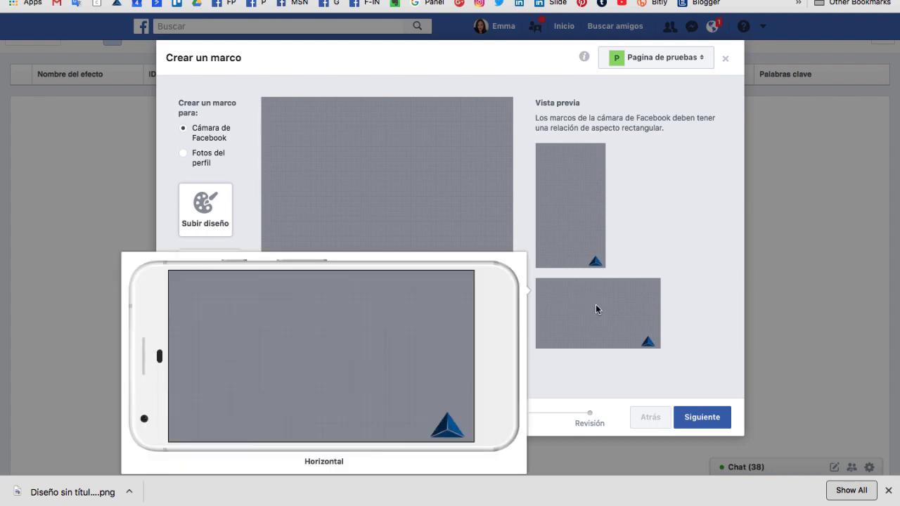
mouse_move(574, 212)
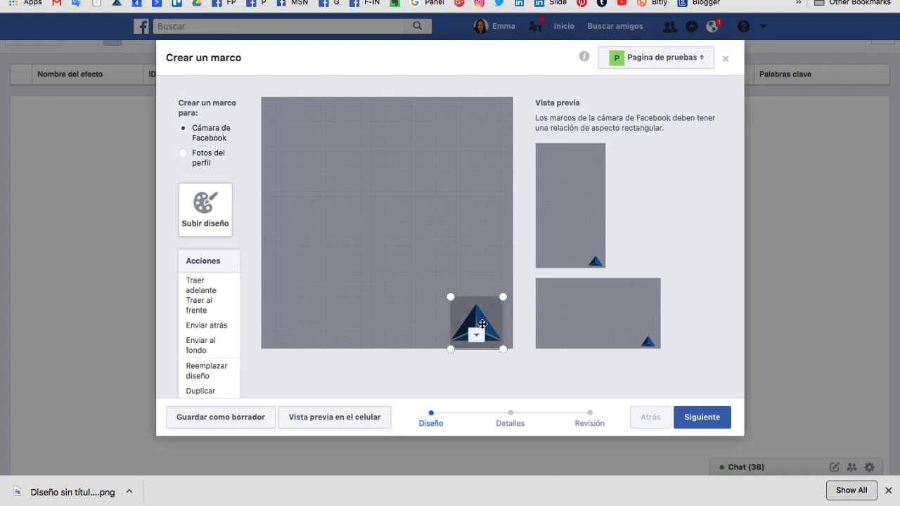
- Place the logo near the canvas's upper-right corner, shrink it slightly, and shift it a little inward from the right edge
drag(471, 317, 486, 115)
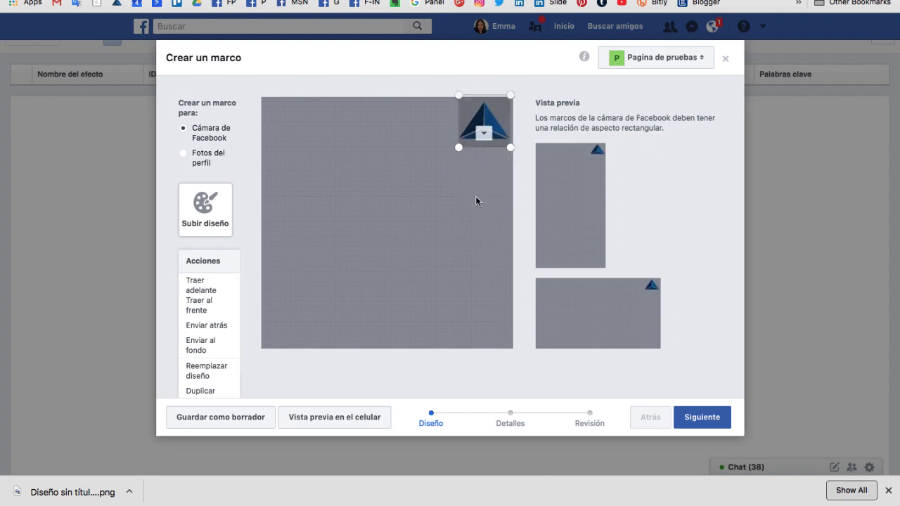
mouse_move(458, 148)
mouse_down()
mouse_move(432, 178)
mouse_move(470, 146)
mouse_up()
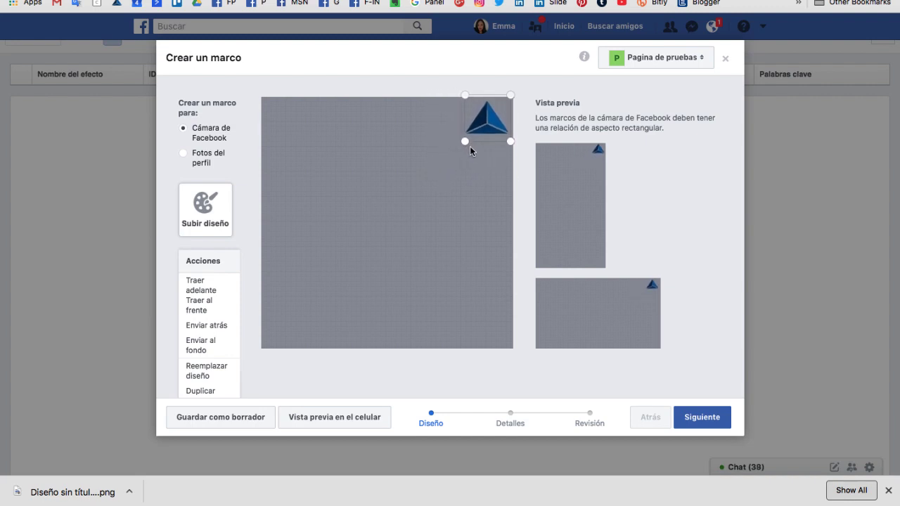
mouse_move(540, 173)
mouse_move(584, 327)
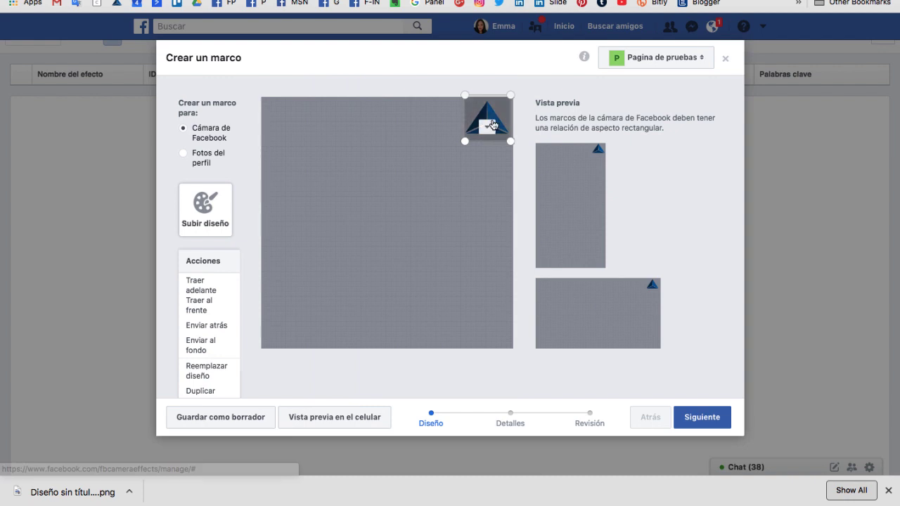
click(482, 126)
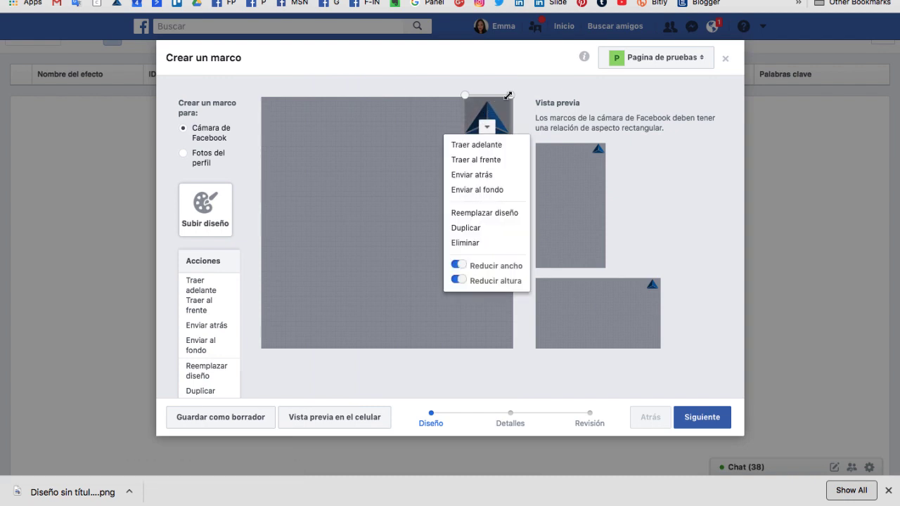
drag(484, 128, 478, 122)
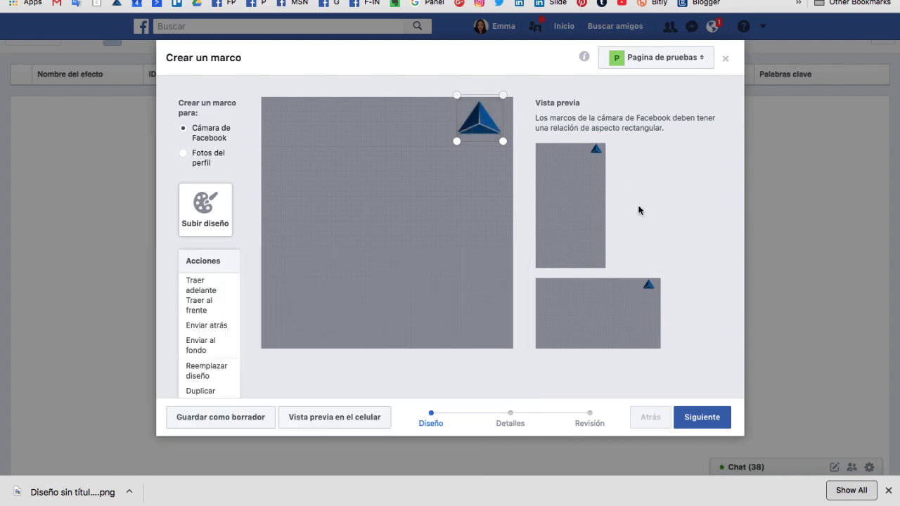
click(432, 99)
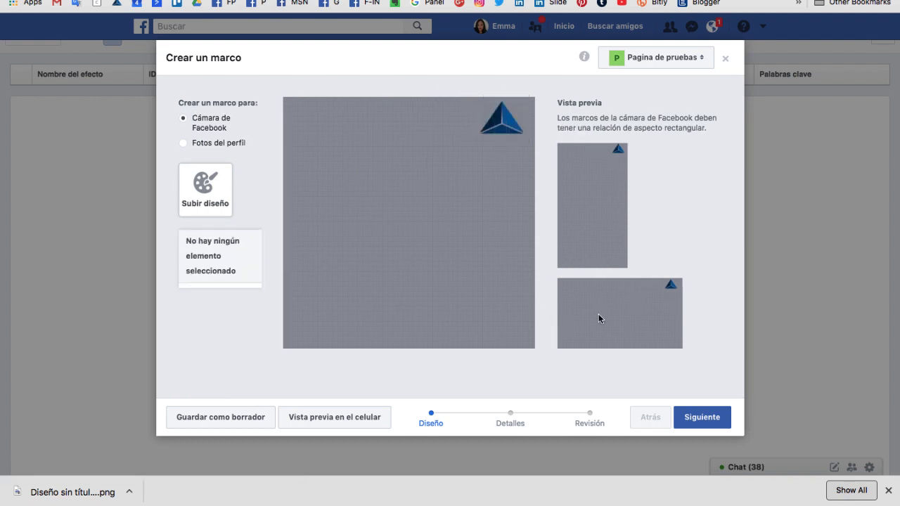
- Proceed to the frame's details and enter the creator's full name as the frame's name
click(695, 420)
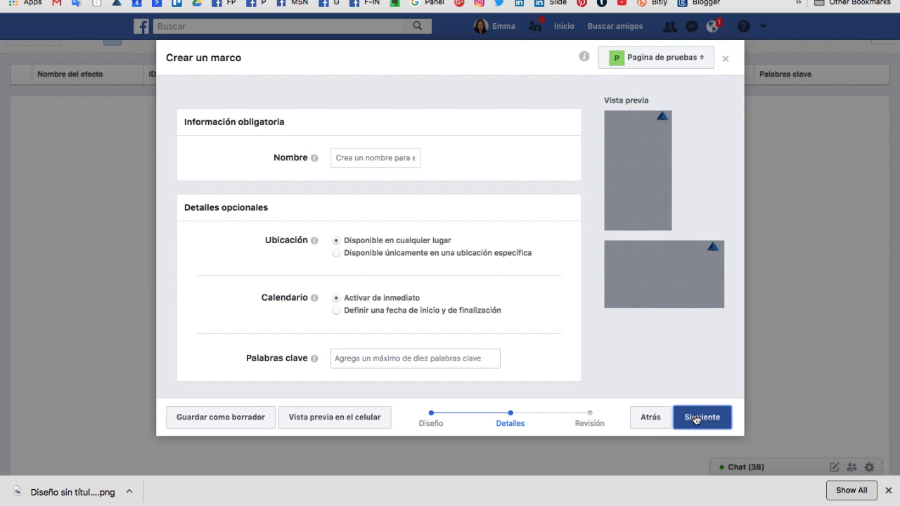
click(377, 157)
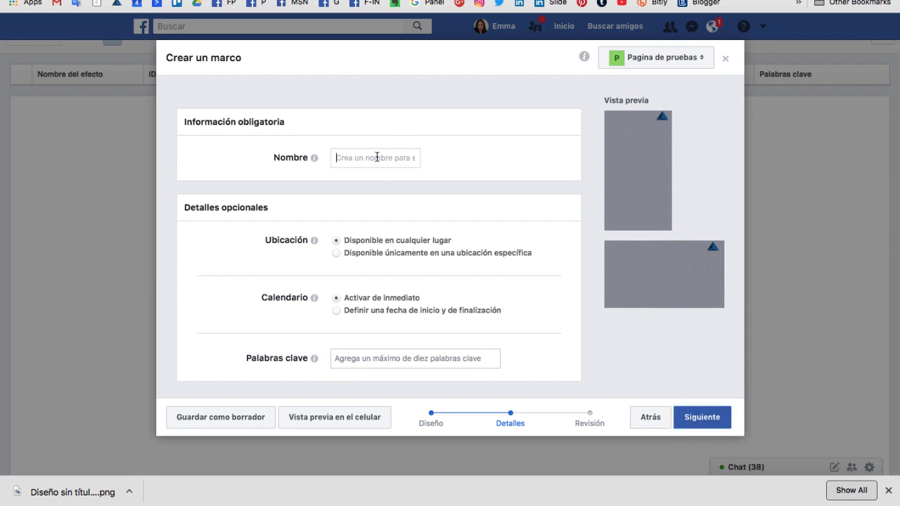
text(Emma Sal)
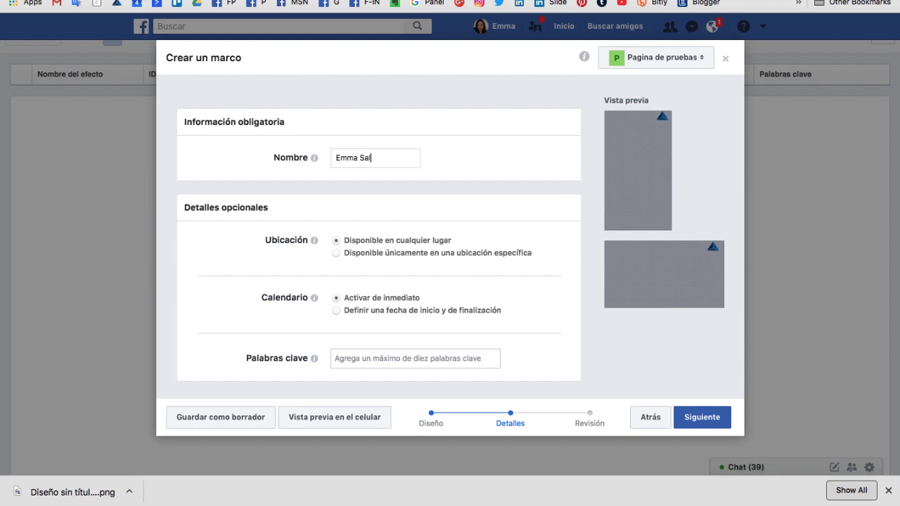
text(dierna)
- Continue to the frame's review and publish it, accepting the name and owner confirmation
click(703, 418)
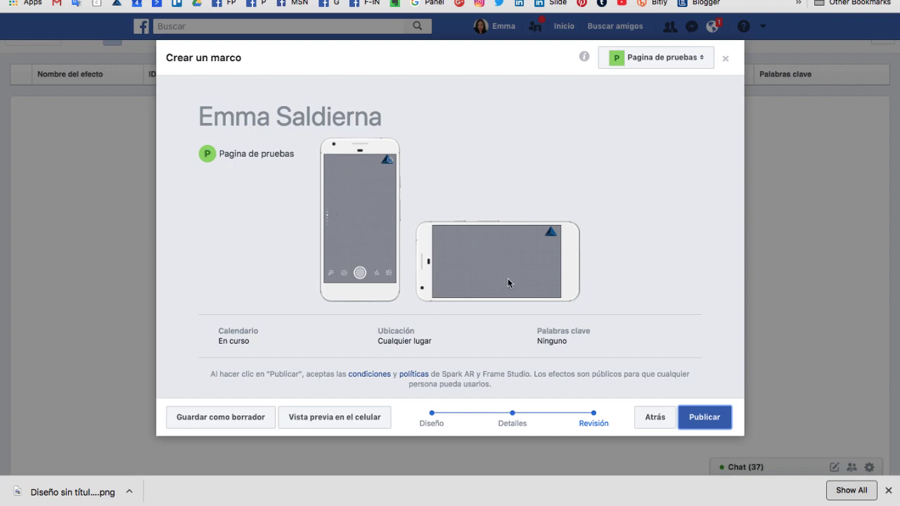
click(710, 421)
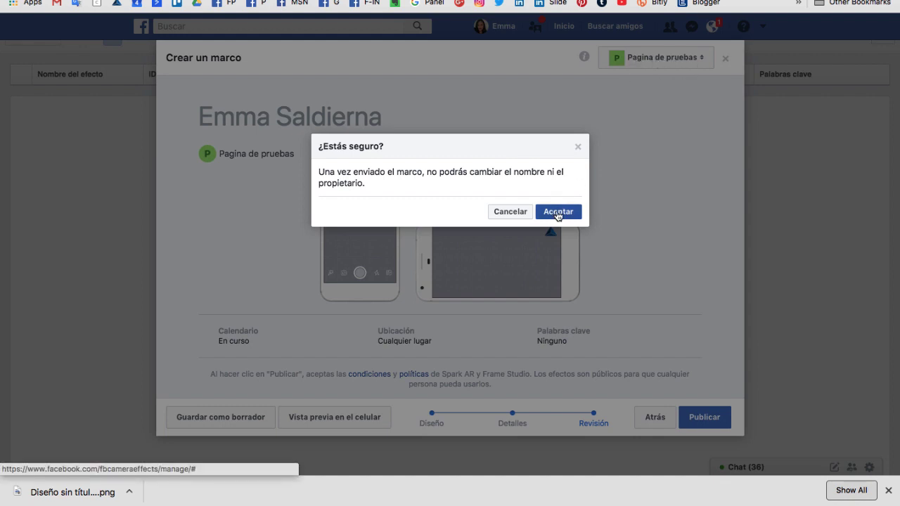
click(557, 213)
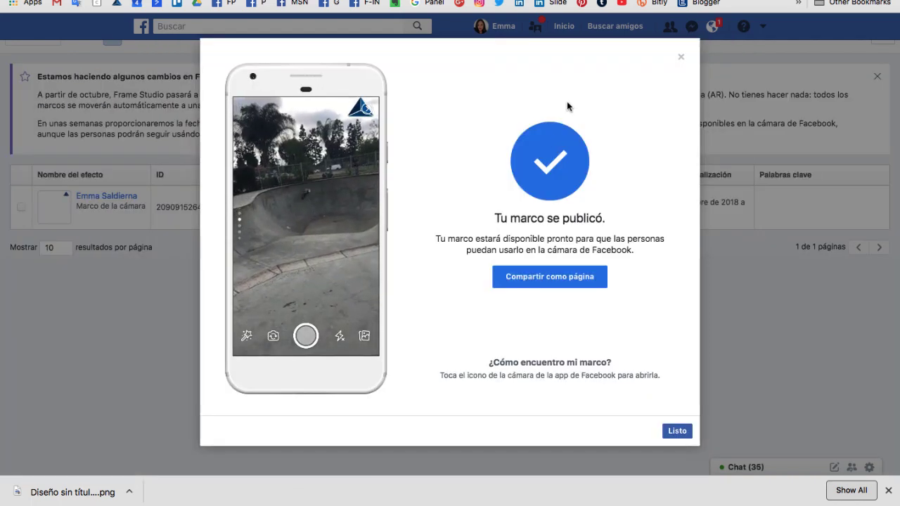
- Open the published frame's share-as-page post, leave it, and finish at the list of managed effects
click(550, 278)
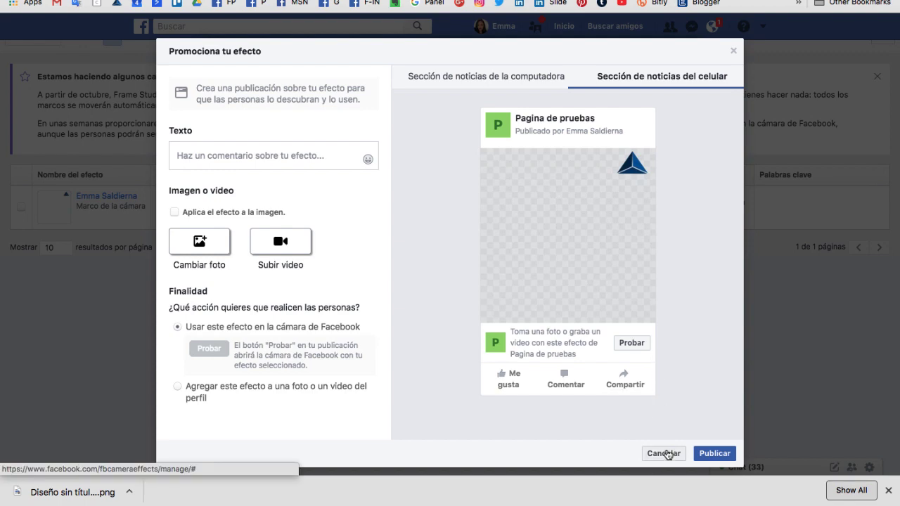
click(715, 454)
click(675, 430)
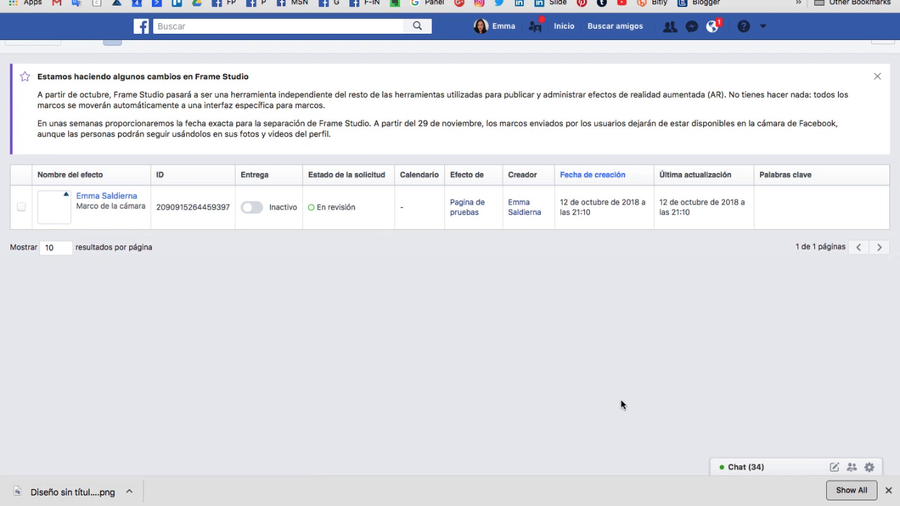
scroll(334, 271, up, 2)
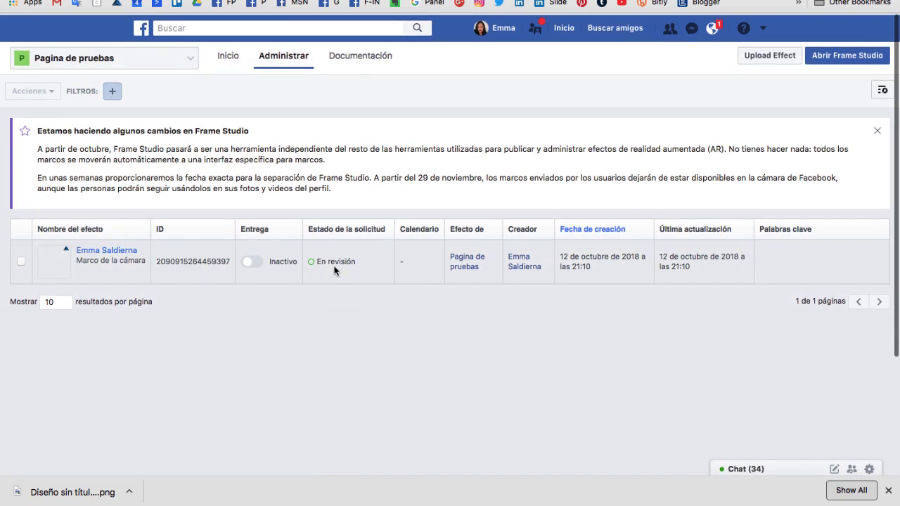